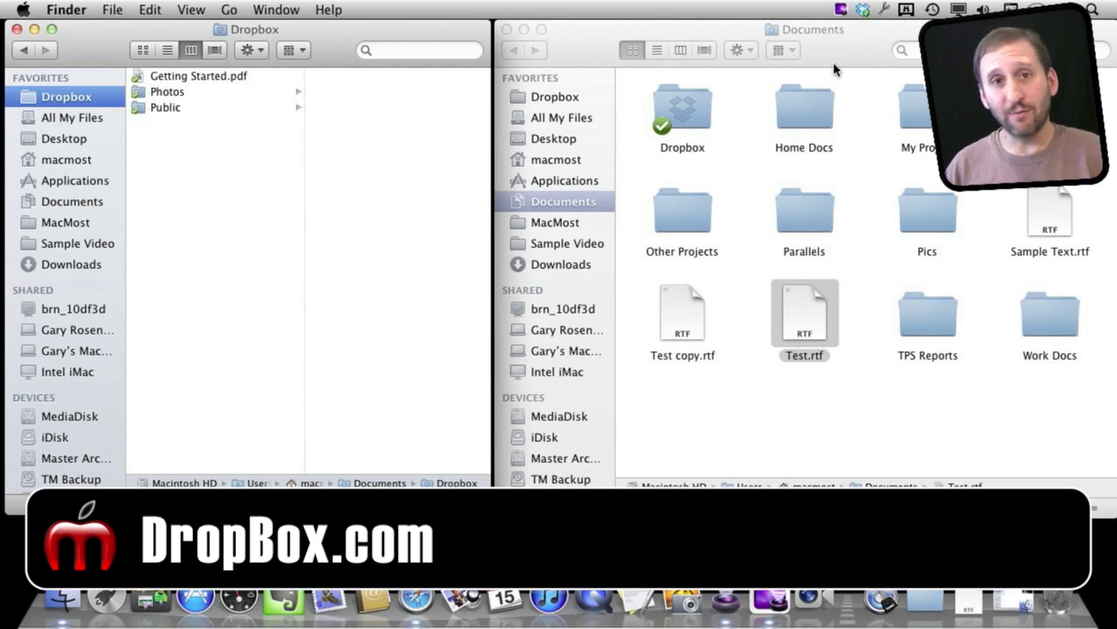
- Open the local Dropbox folder from the Dropbox menu-bar icon, then bring Documents forward
left_click(862, 11)
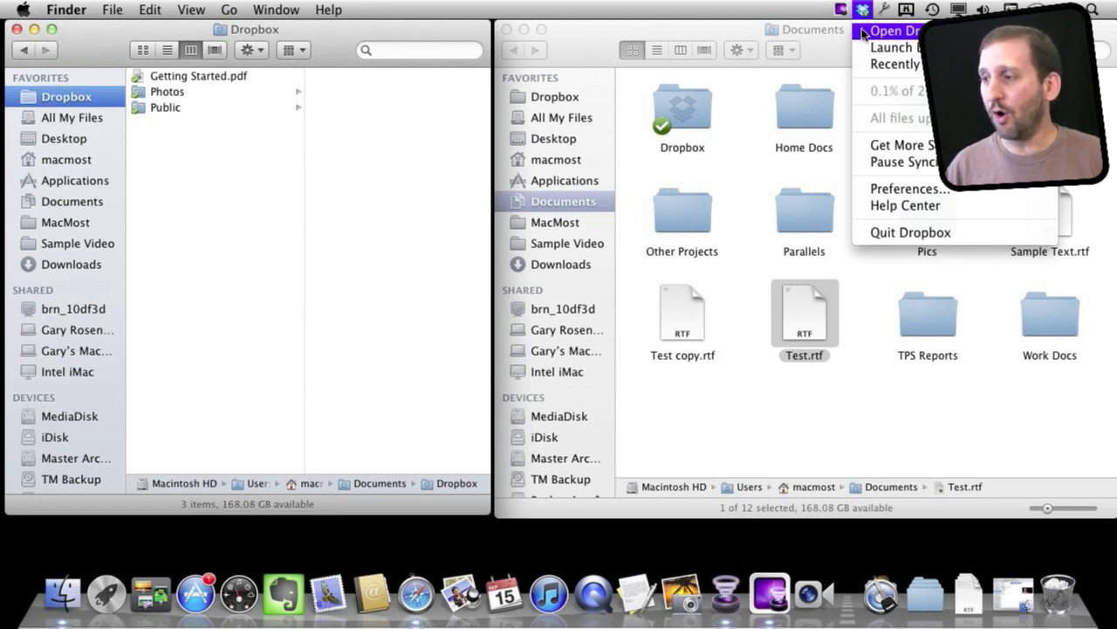
left_click(886, 31)
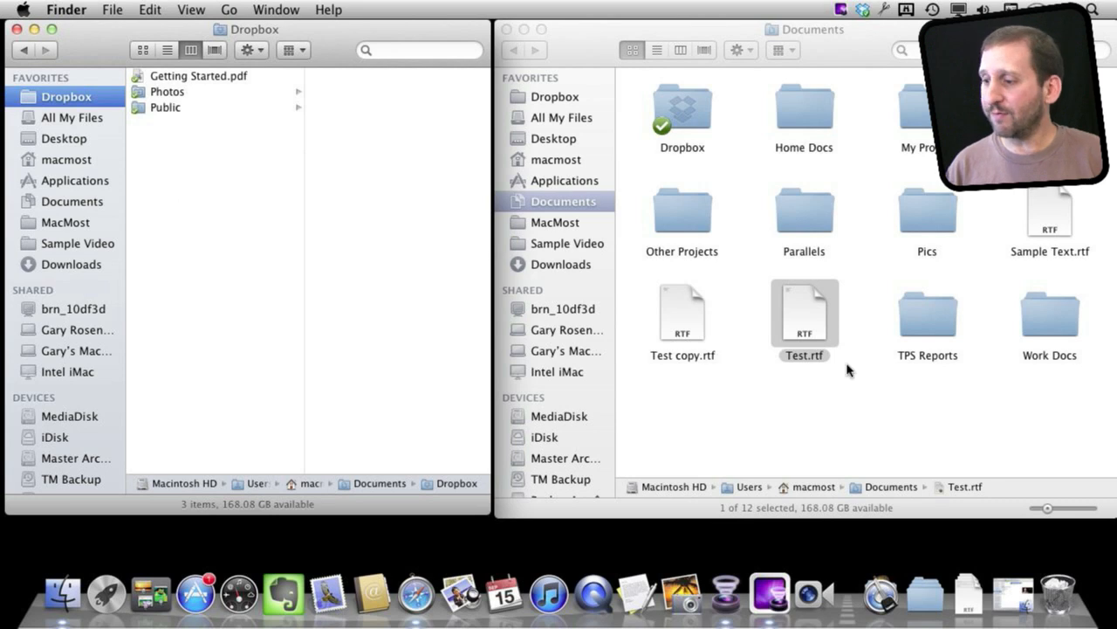
left_click(838, 46)
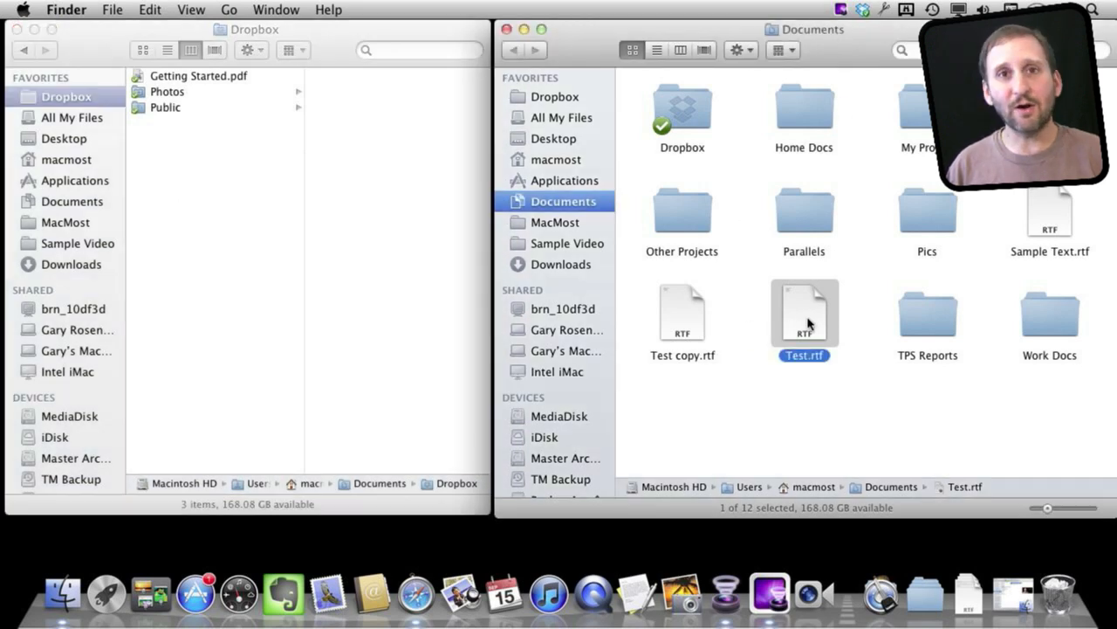
- Move Test.rtf into Dropbox and back, then Option-drag a copy into Dropbox
left_click_drag(807, 321, 217, 217)
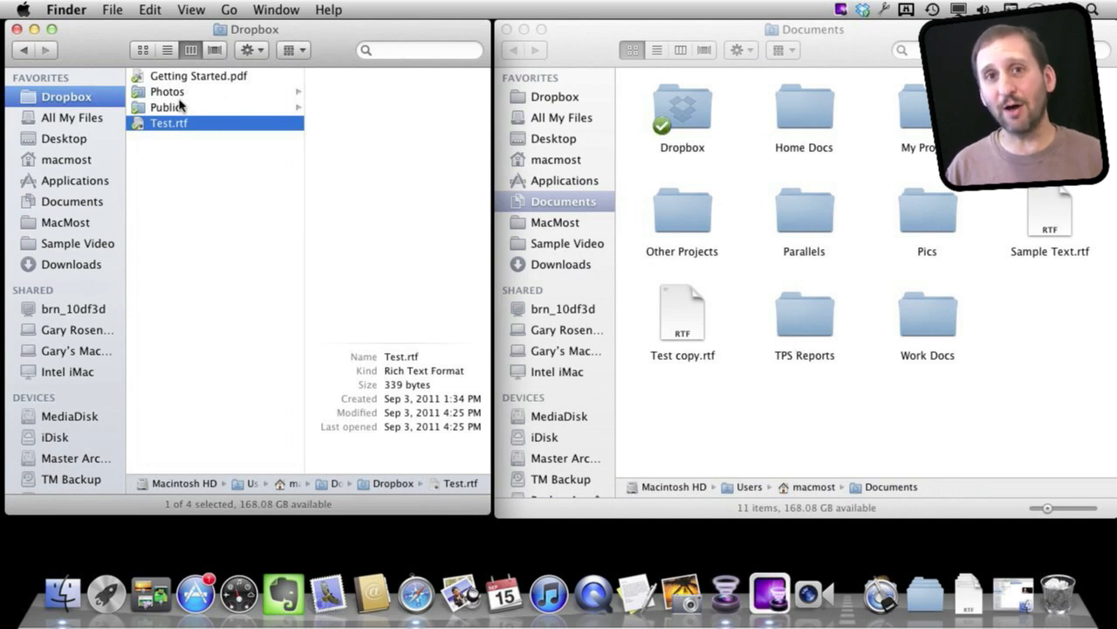
left_click_drag(137, 124, 793, 416)
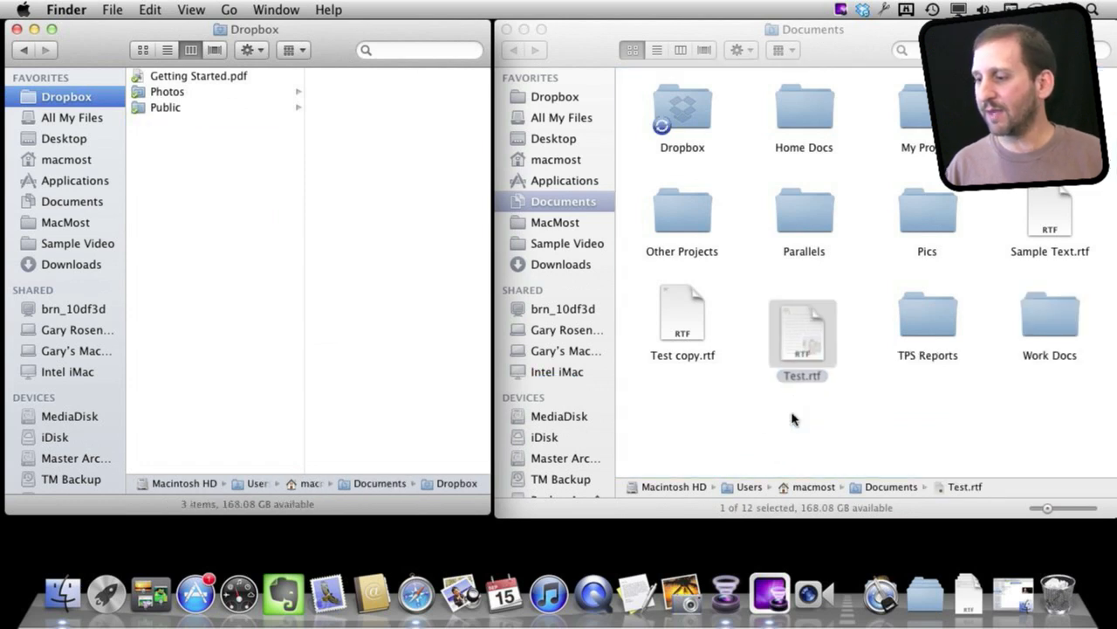
left_click_drag(805, 316, 182, 187)
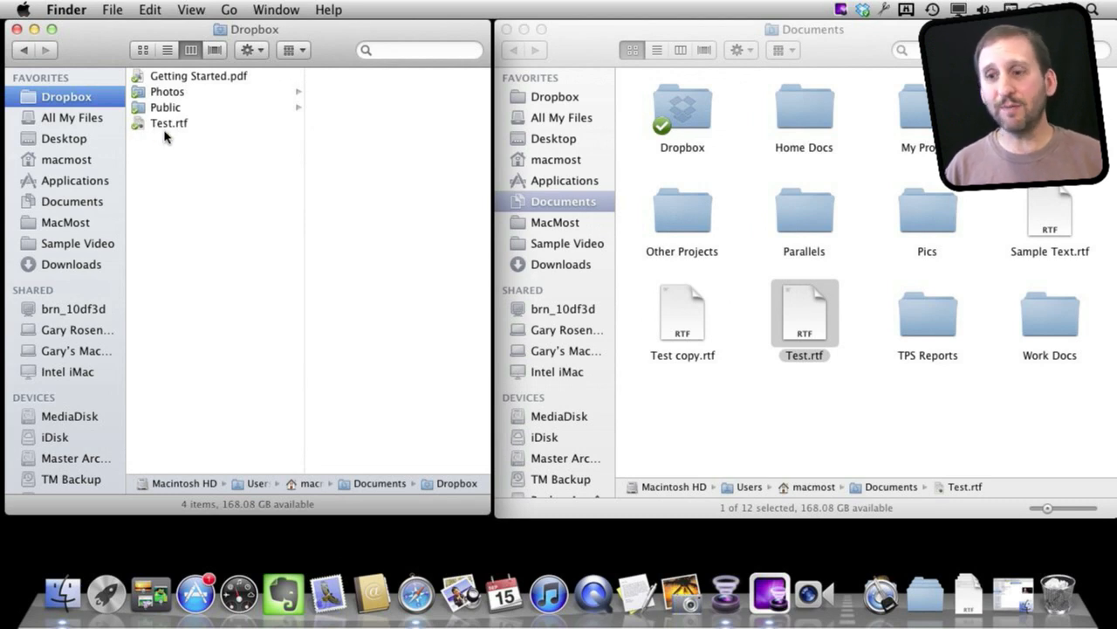
- Move the Dropbox copy of Test.rtf into the Public folder and preview it there
left_click_drag(181, 127, 173, 107)
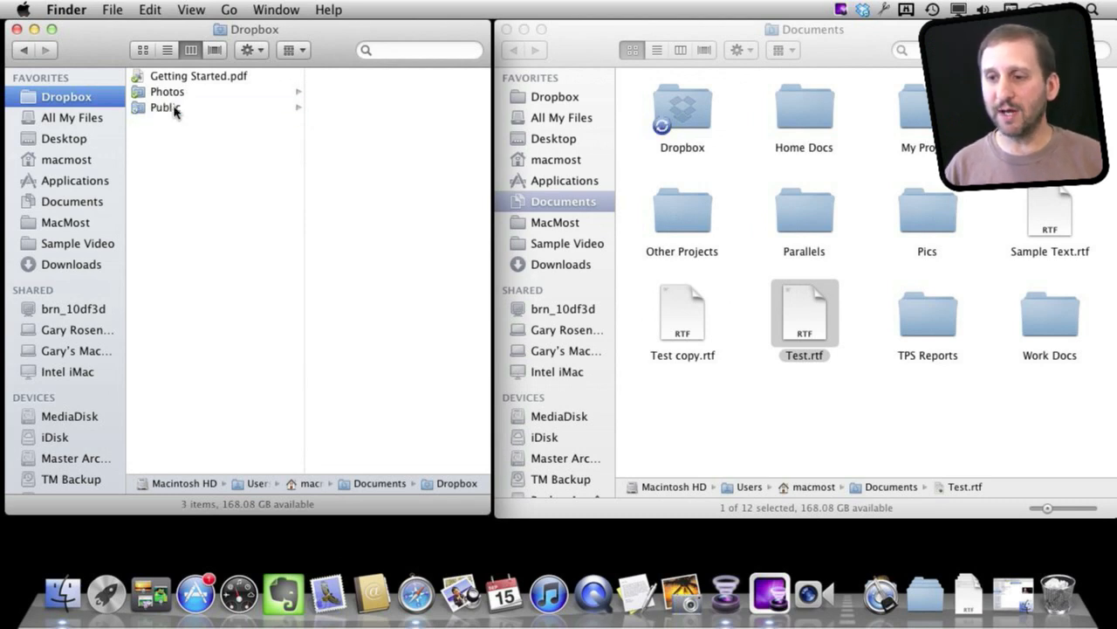
left_click(169, 110)
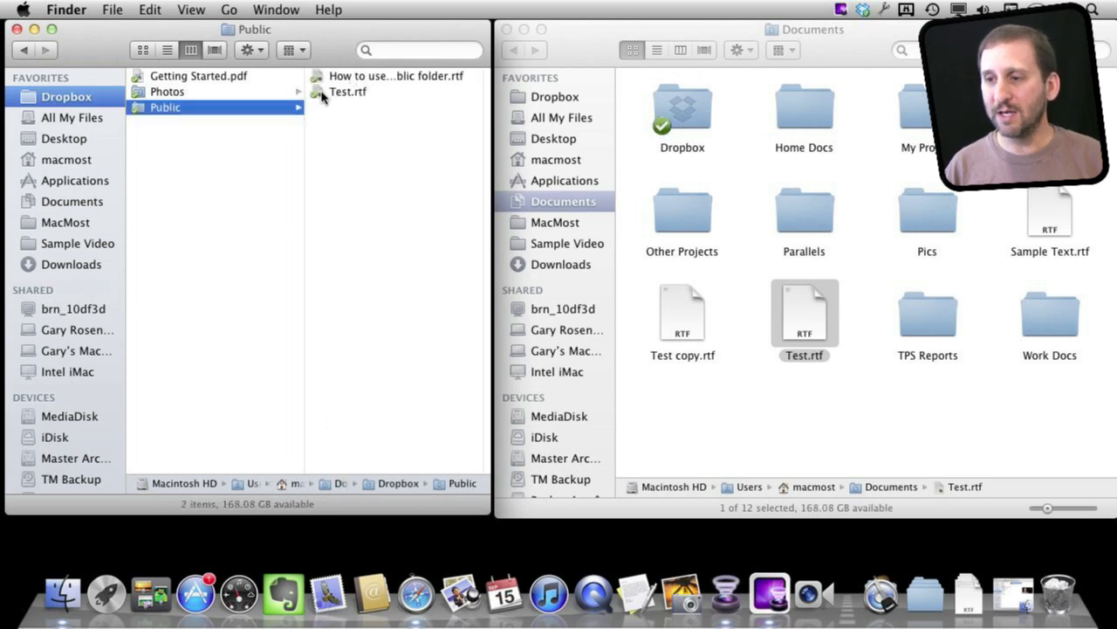
left_click(354, 96)
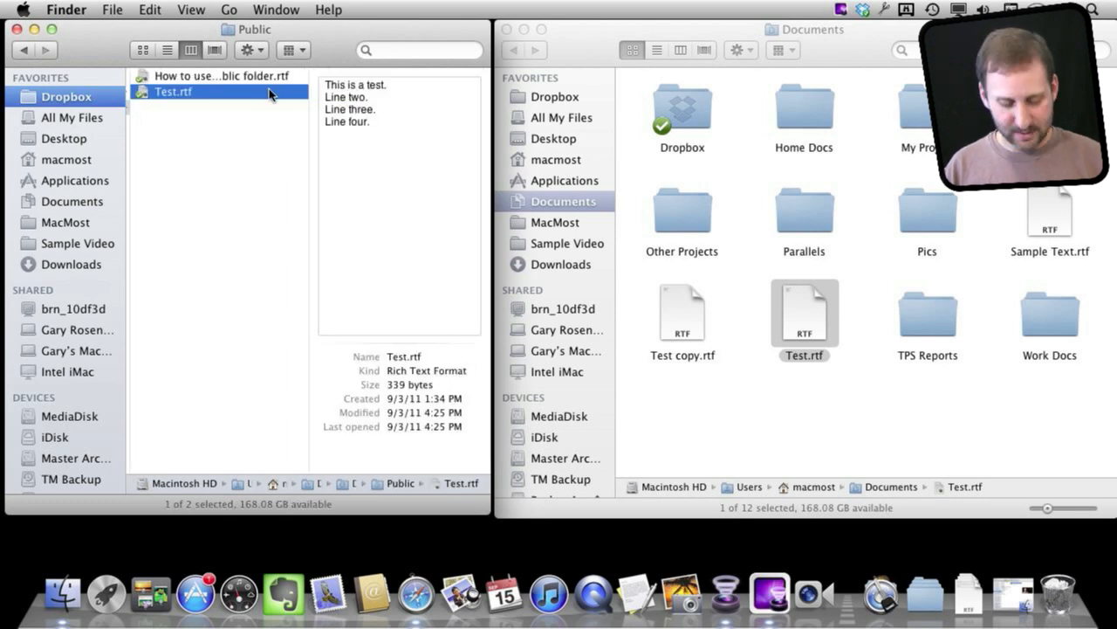
- Copy Test.rtf's public link via the Dropbox context menu
right_click(251, 99)
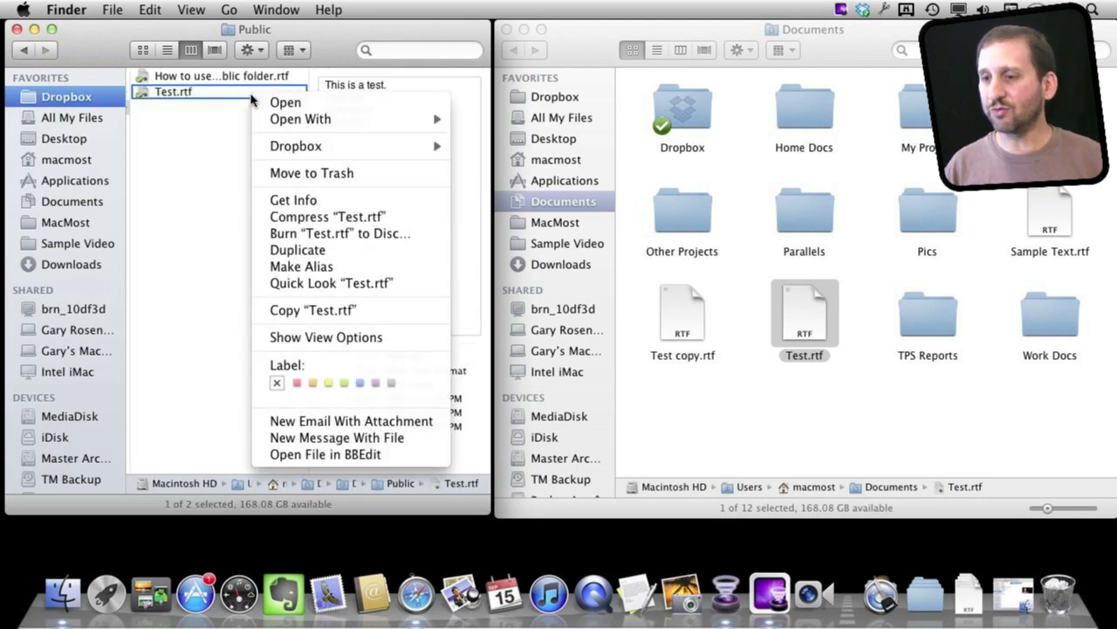
mouse_move(293, 147)
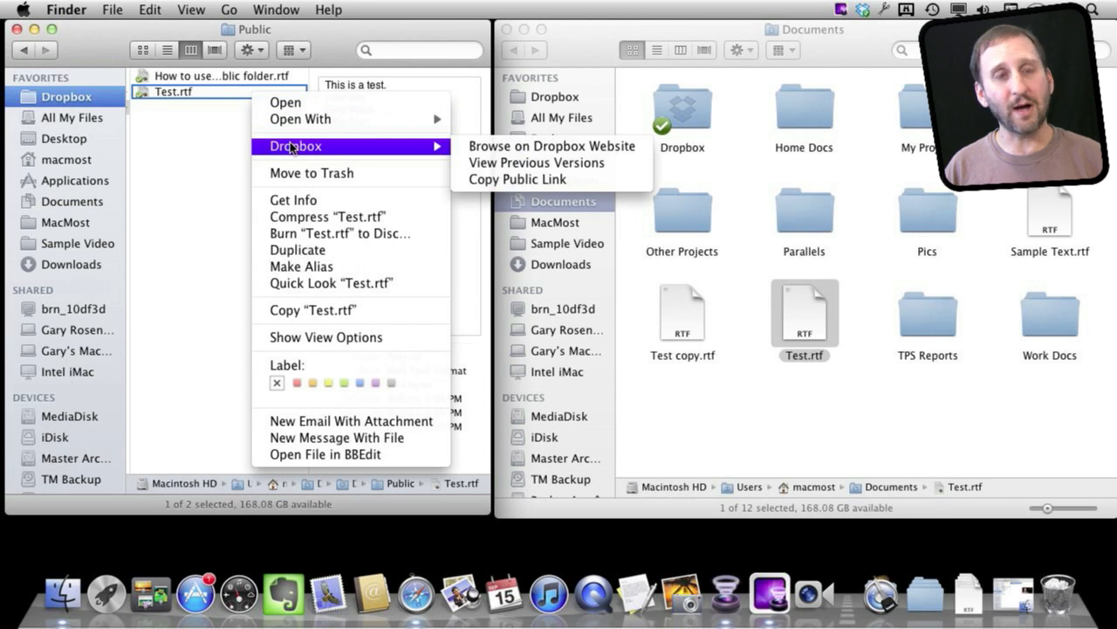
left_click(495, 180)
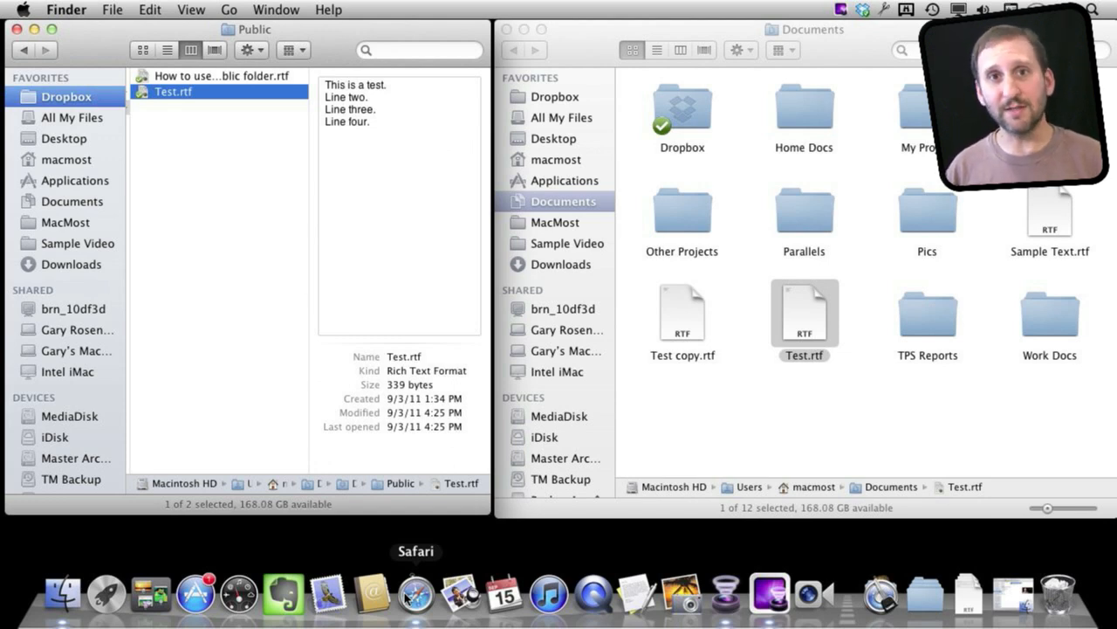
- In Safari, open the Dropbox website's Public folder to confirm Test.rtf synced
left_click(408, 597)
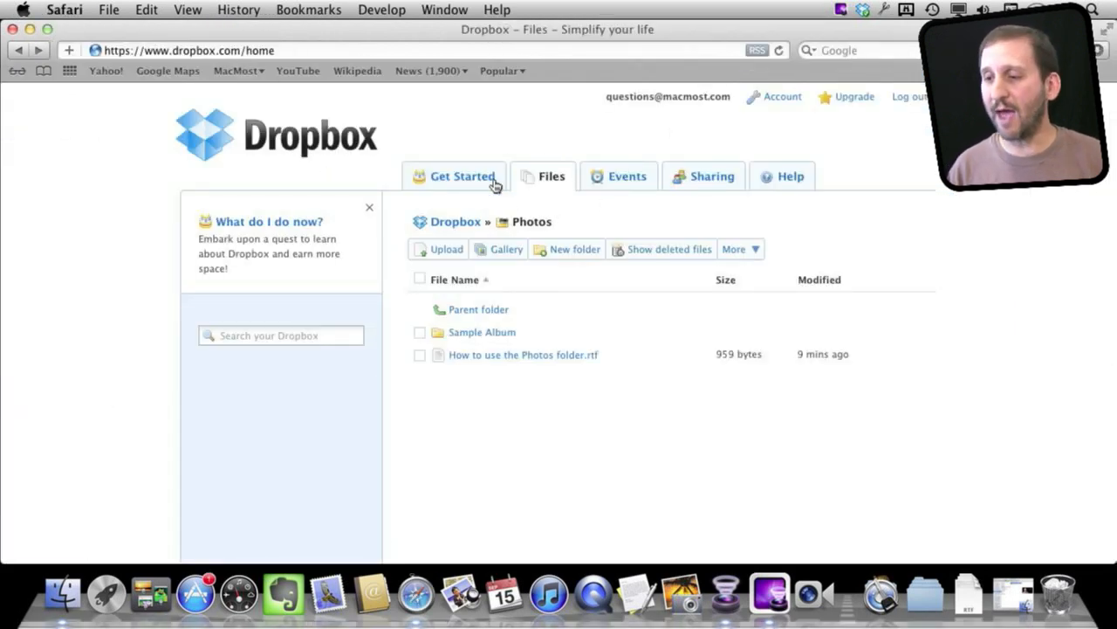
left_click(455, 224)
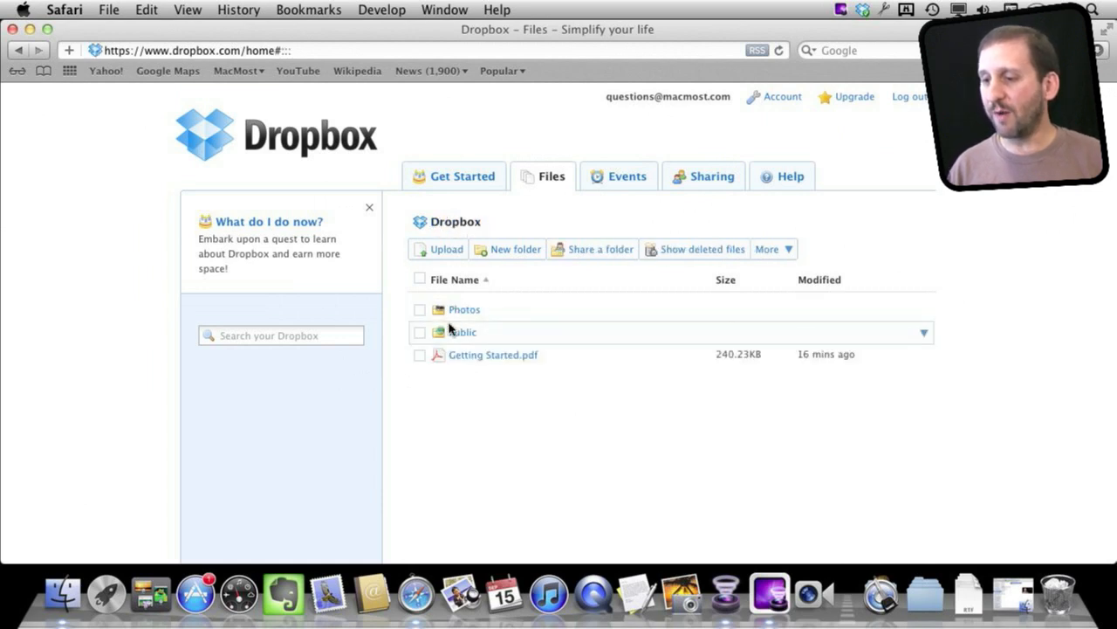
left_click(459, 334)
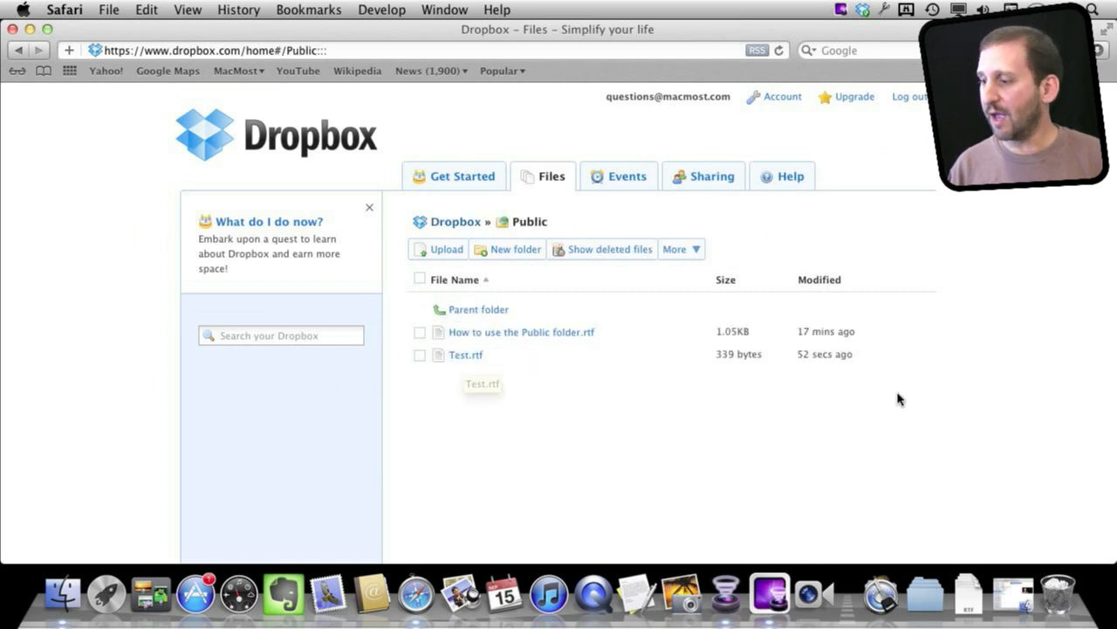
left_click(925, 357)
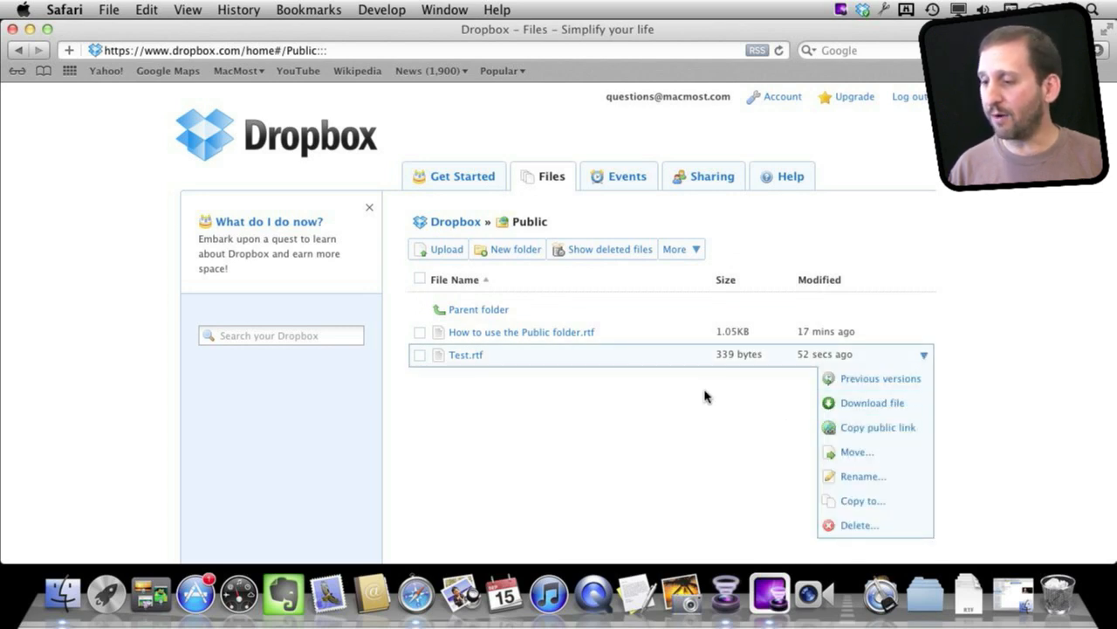
left_click(693, 395)
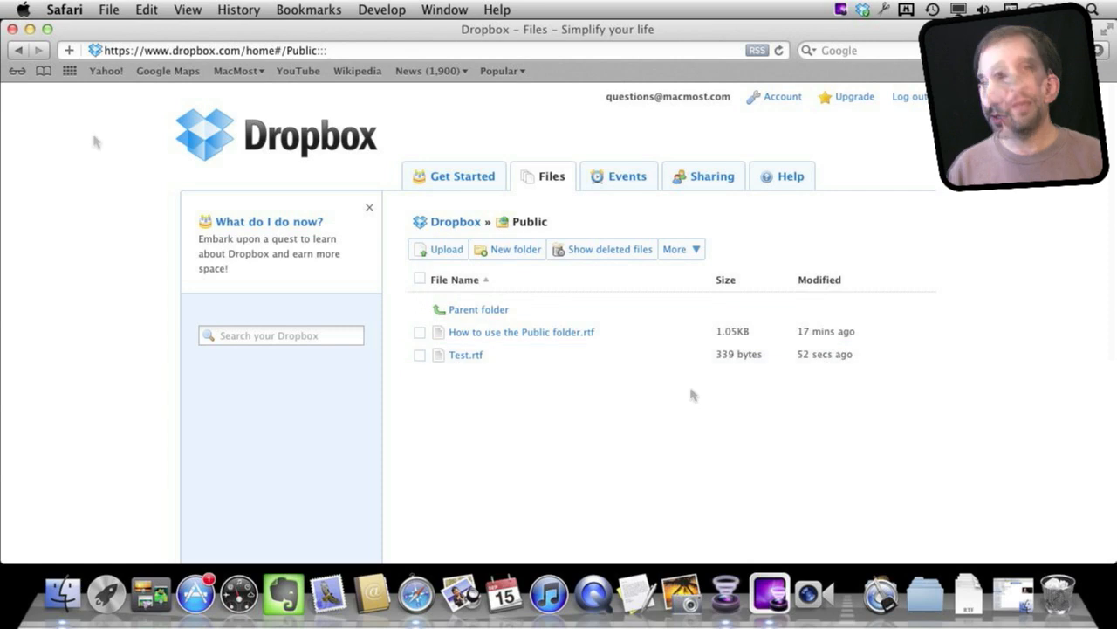
- From the Dropbox root, start a new shared folder named 'For My Friends'
left_click(476, 311)
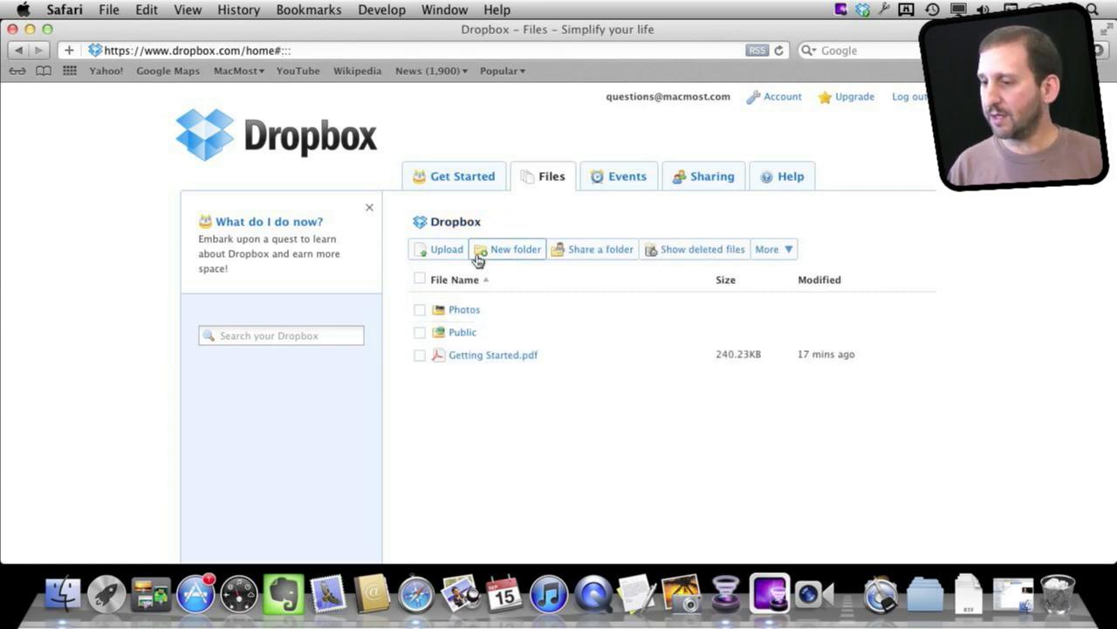
left_click(591, 252)
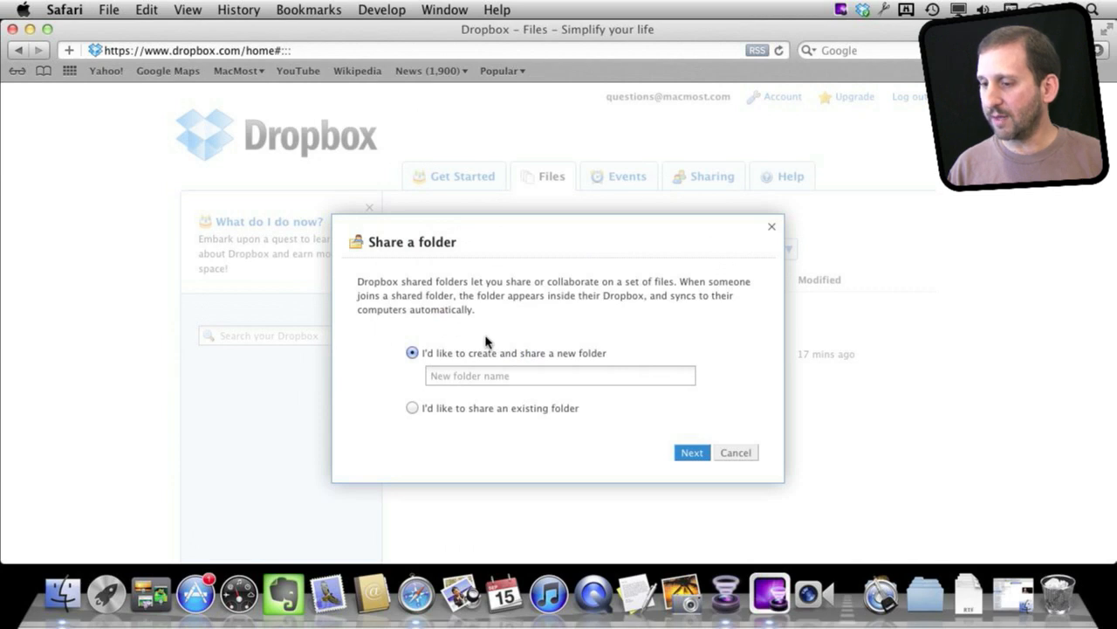
left_click(458, 375)
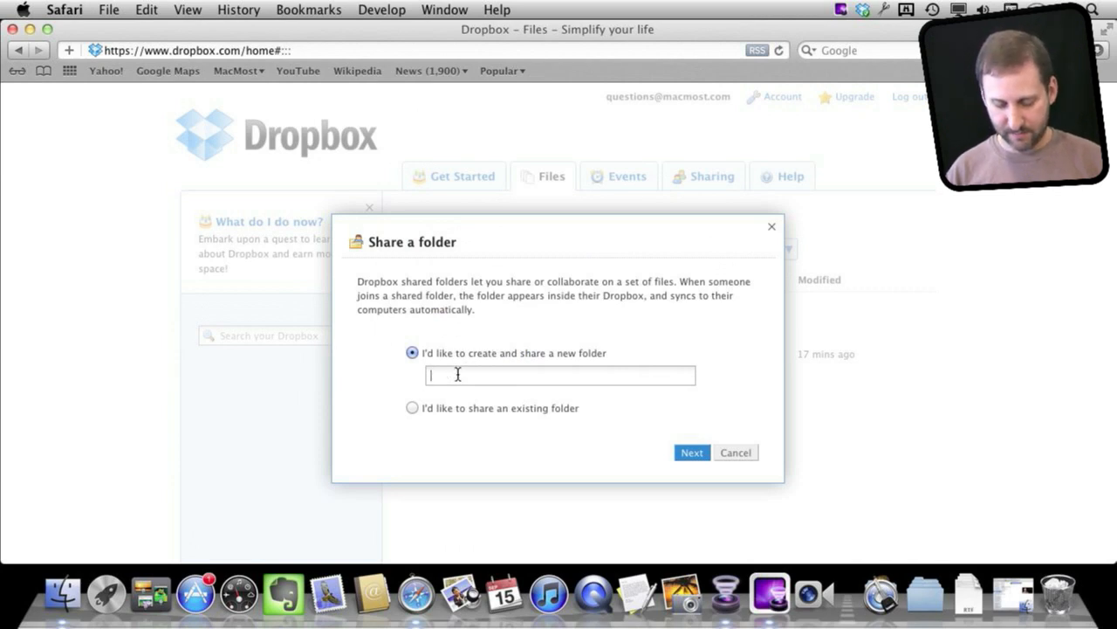
type("For My Friends")
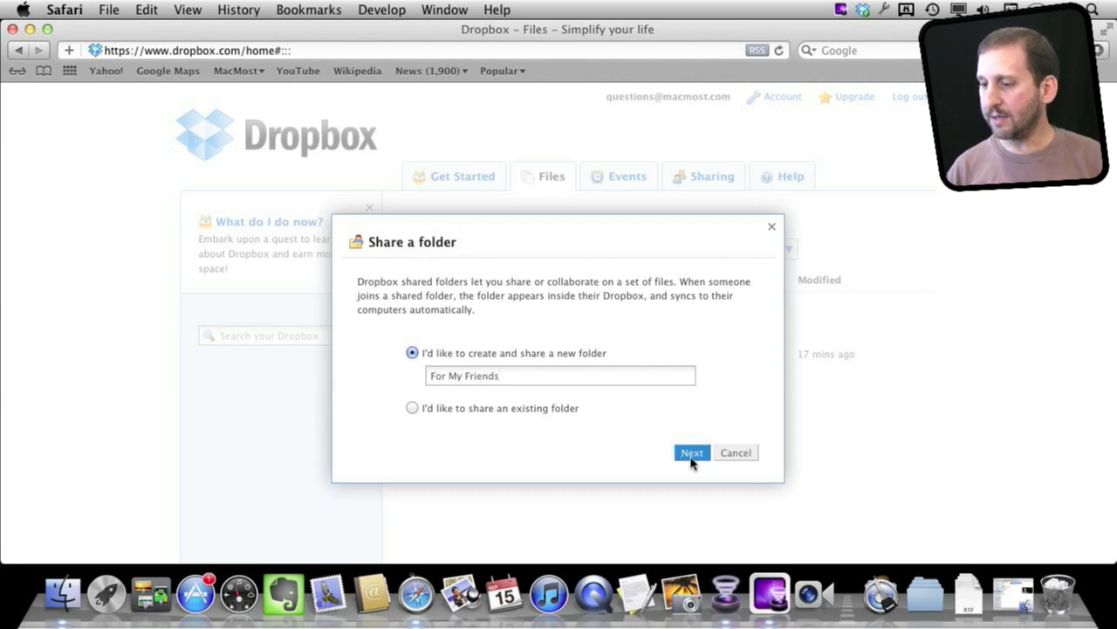
left_click(689, 452)
- Invite a collaborator by entering their e-mail address and share the folder
left_click(476, 306)
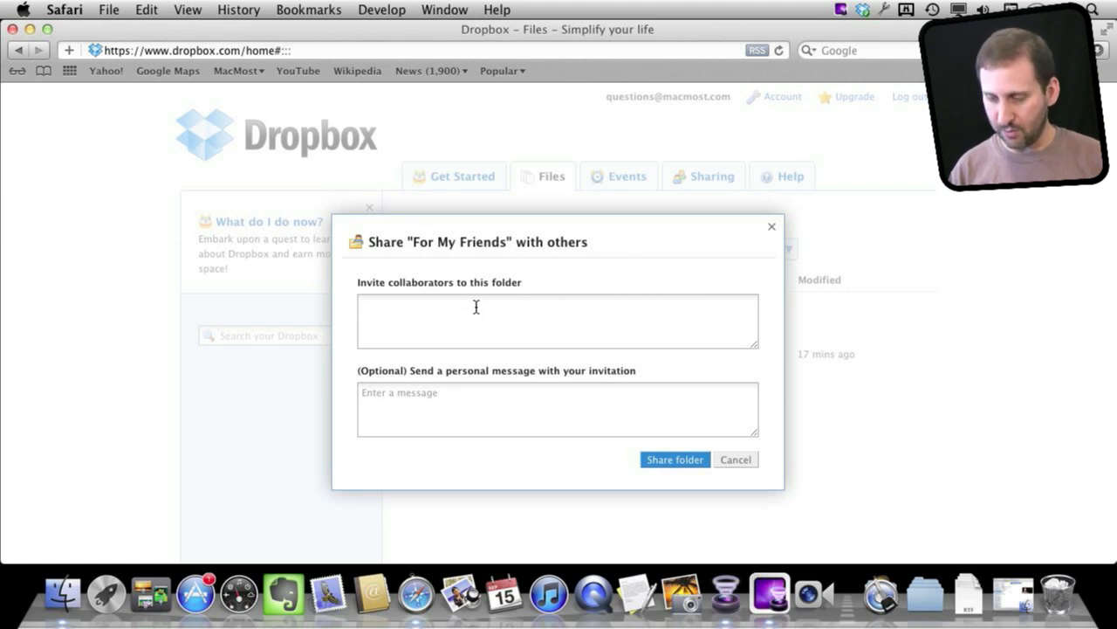
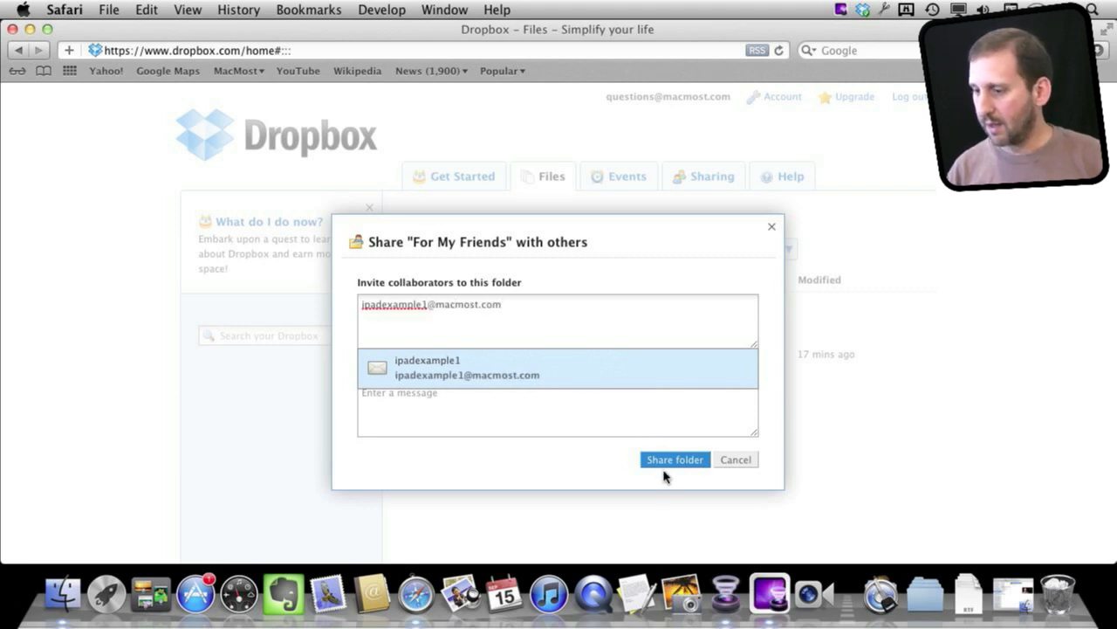
left_click(673, 459)
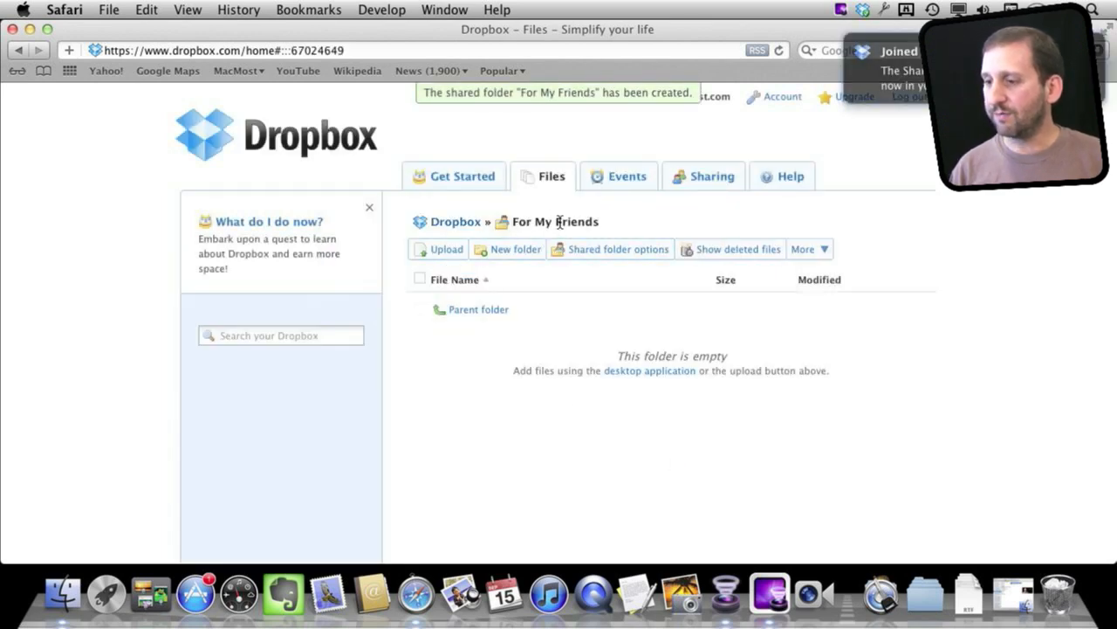
left_click(462, 311)
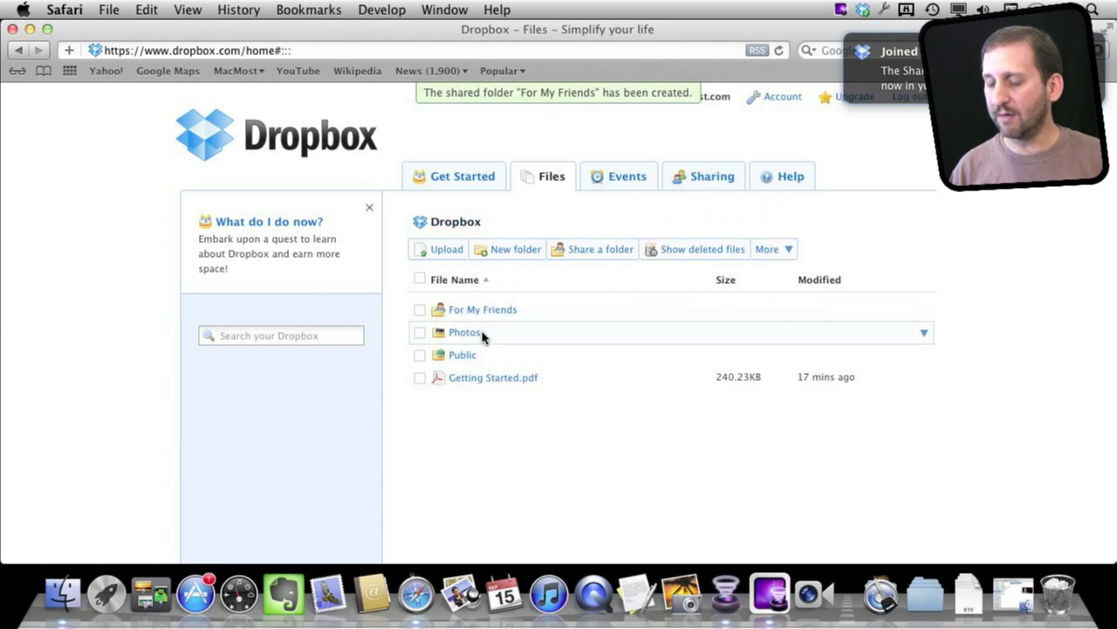
left_click(474, 311)
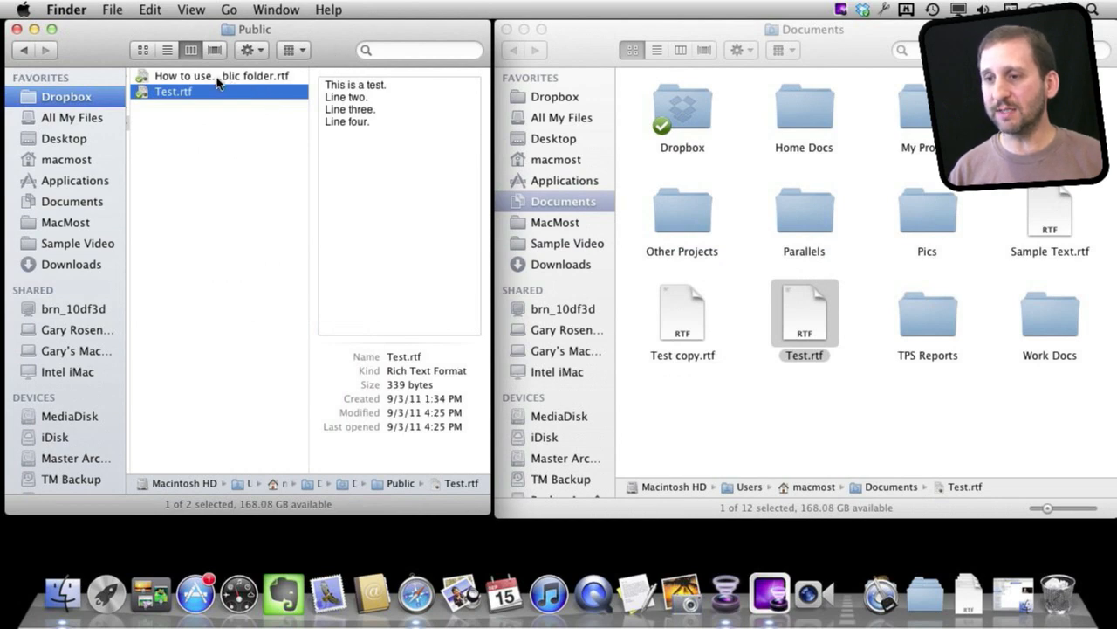
- Scroll the Finder column view back to Dropbox and open For My Friends
scroll(148, 127, "left", 3)
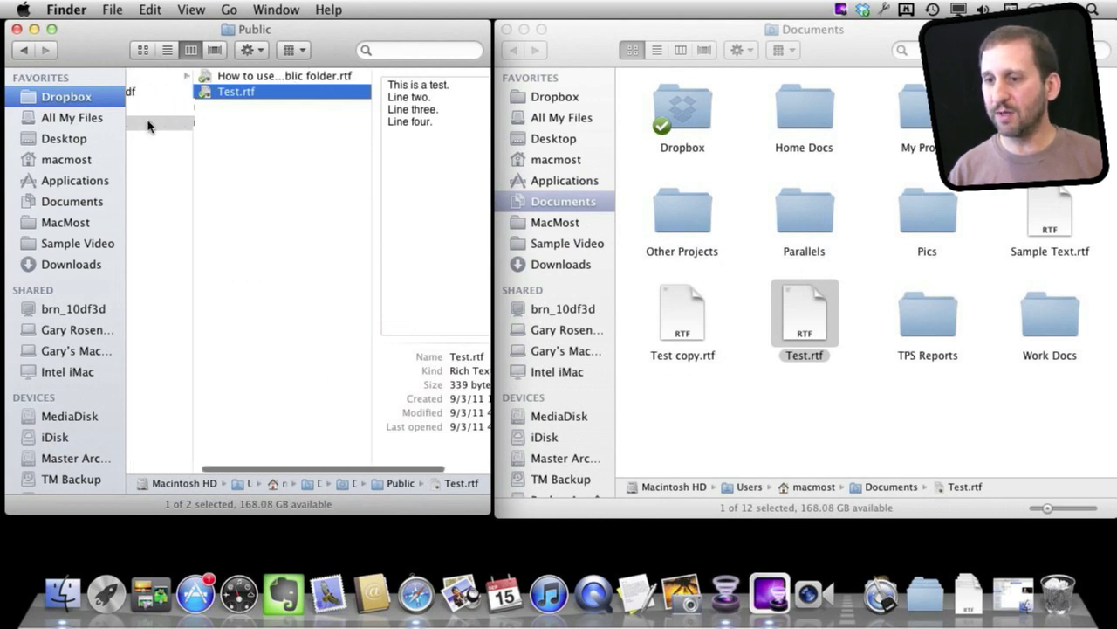
scroll(147, 126, "left", 3)
left_click(169, 80)
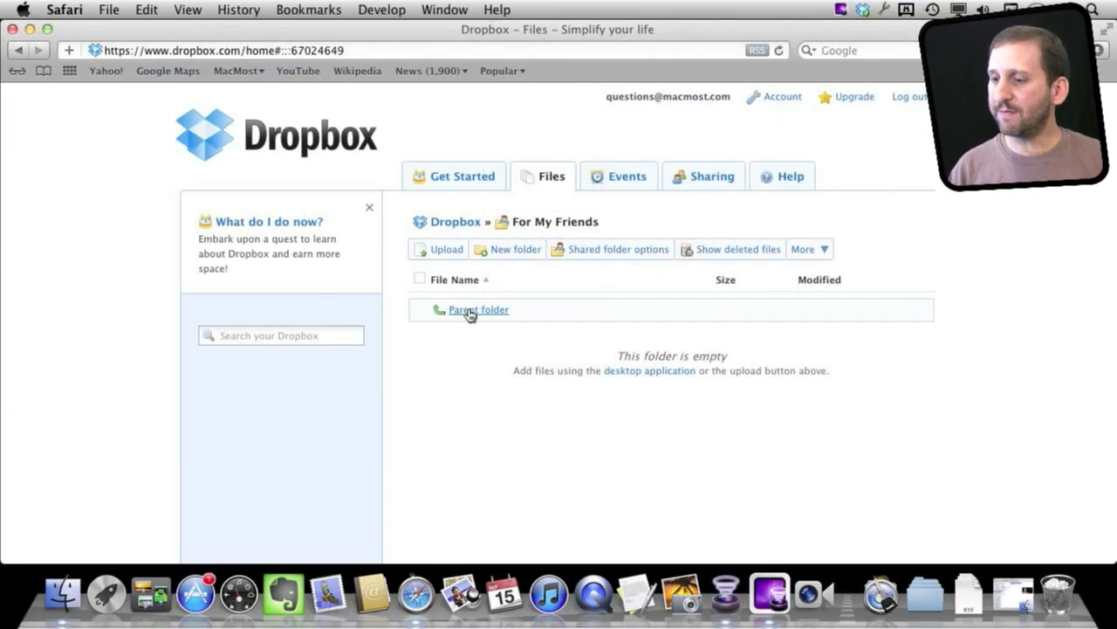
- On the Dropbox website, go up to the root and open Photos, then return to Finder
left_click(470, 312)
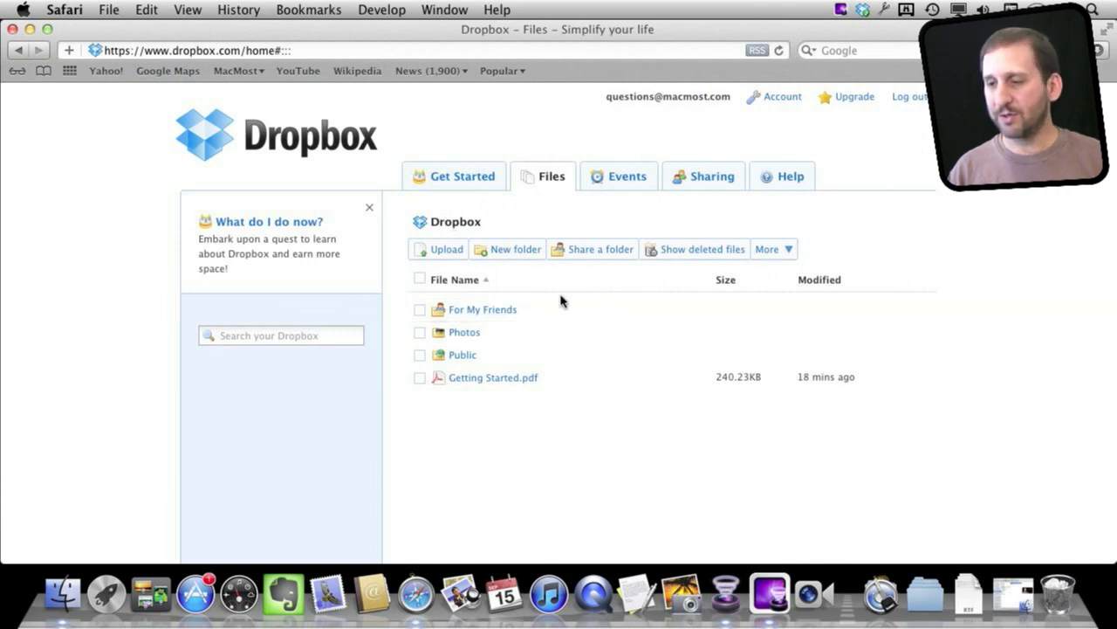
left_click(463, 332)
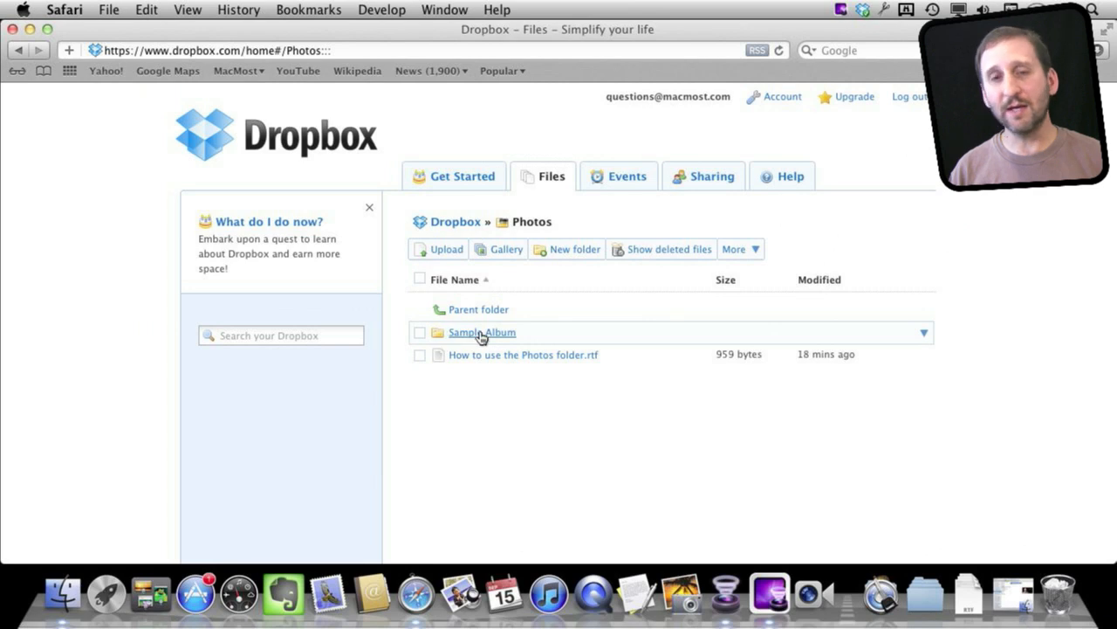
left_click(63, 595)
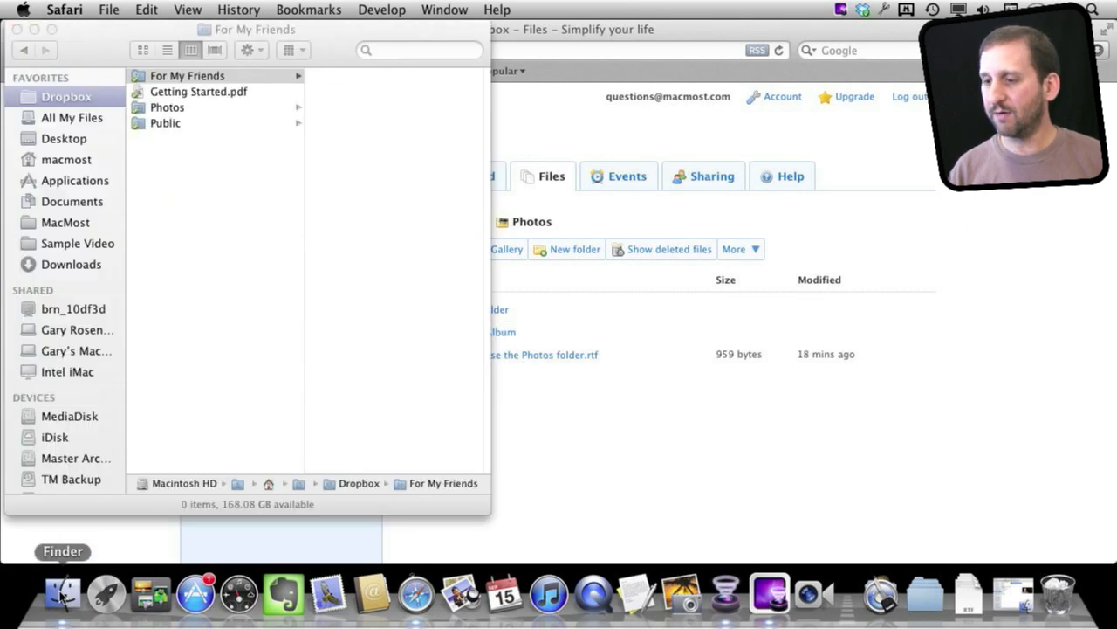
- Open Photos in Finder and select the Sample Album folder, cancelling an accidental rename
left_click(192, 108)
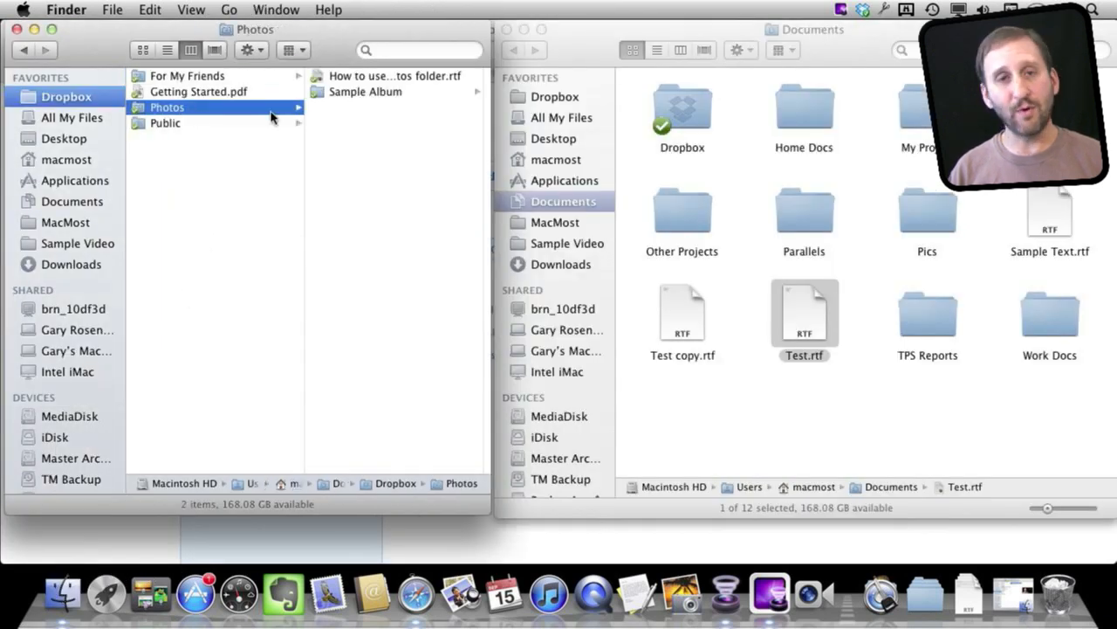
left_click(365, 93)
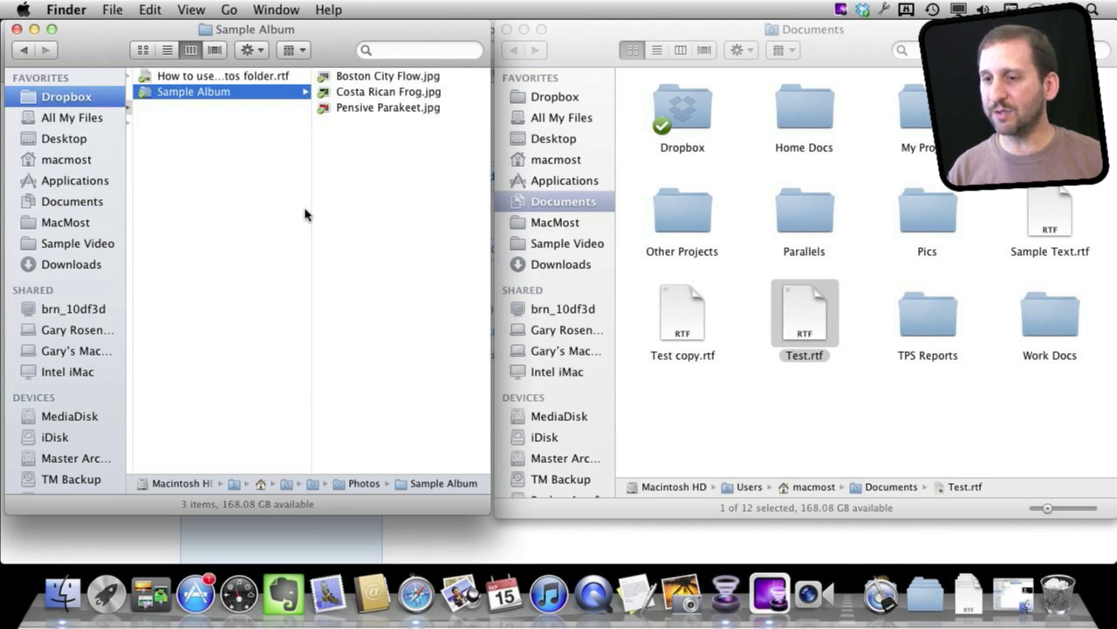
left_click(215, 98)
right_click(215, 97)
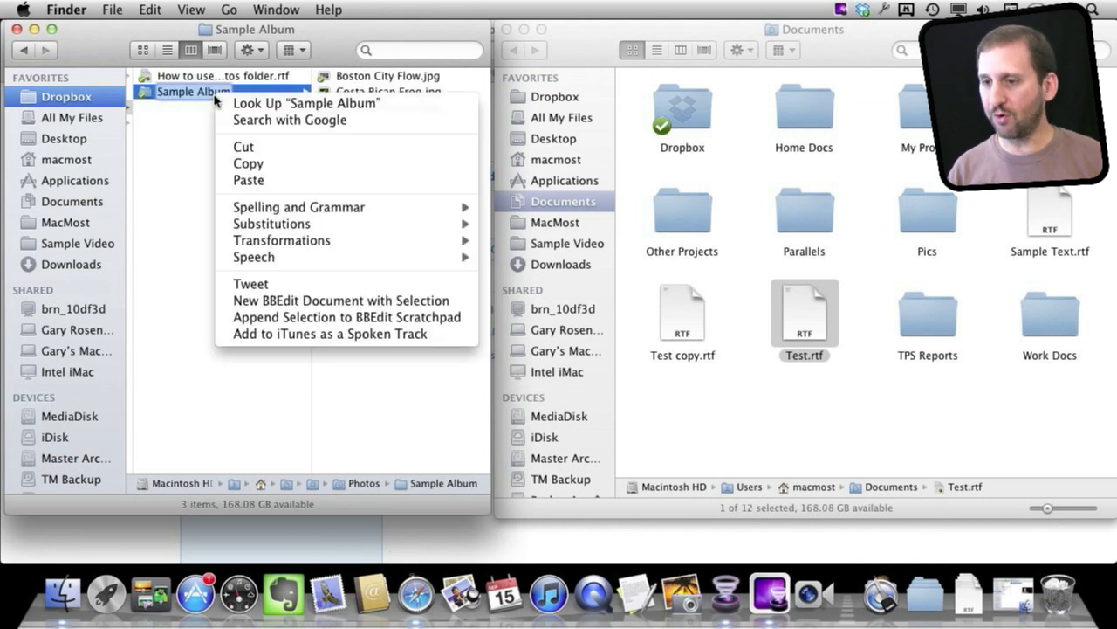
left_click(182, 126)
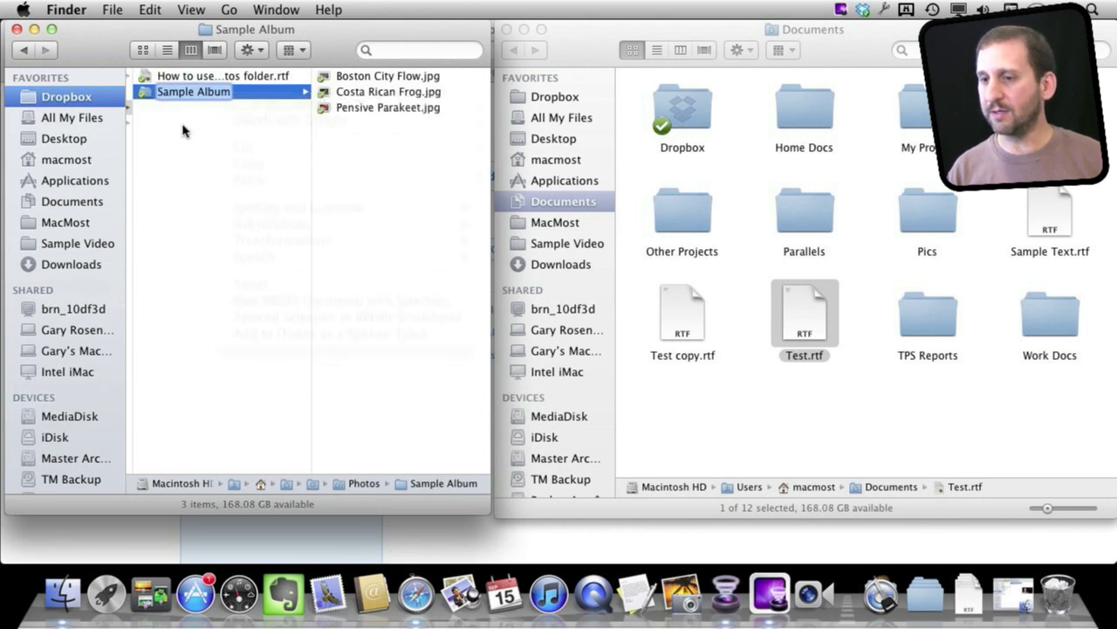
left_click(242, 101)
left_click(351, 98)
- Copy Sample Album's public gallery link via the Dropbox context menu and return to Safari
right_click(251, 95)
mouse_move(316, 131)
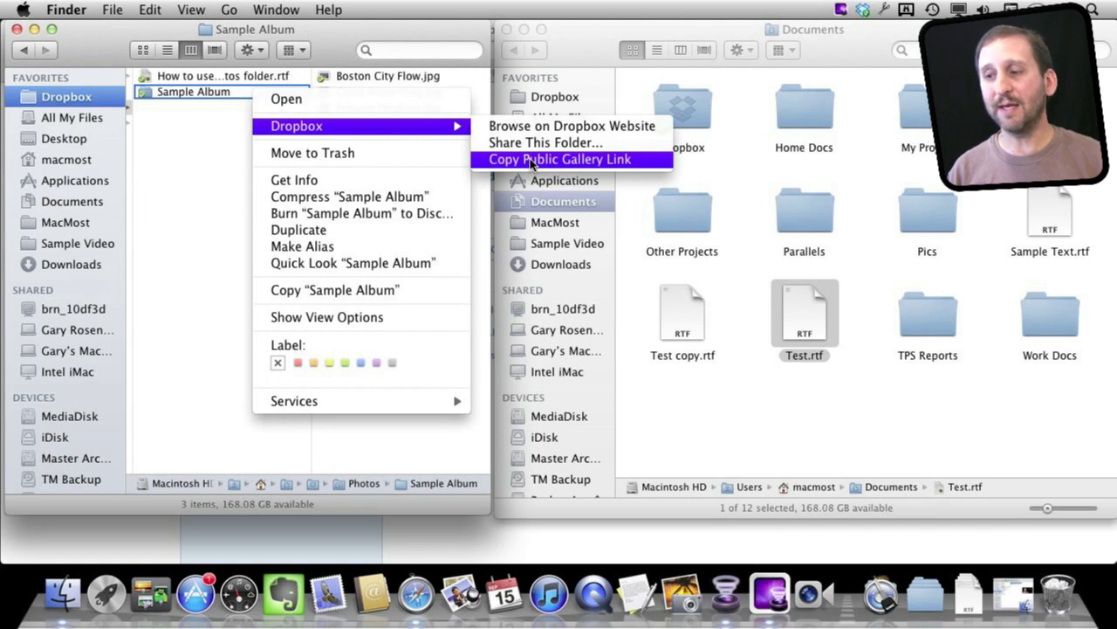
left_click(530, 161)
left_click(415, 595)
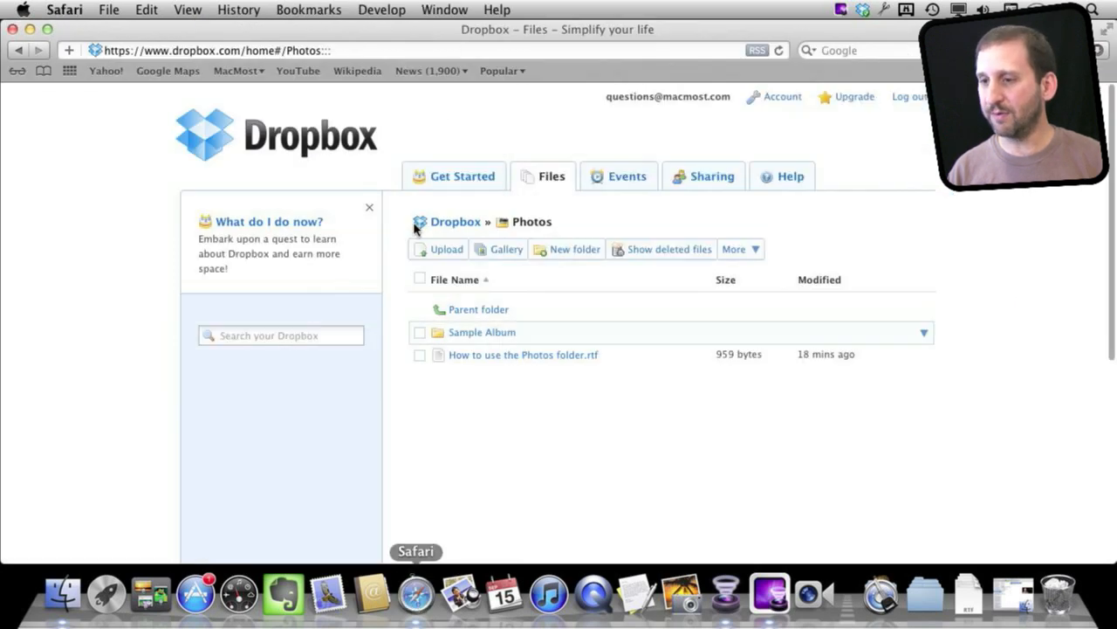
- Paste the Sample Album gallery link into Safari's address bar and load it
left_click(367, 50)
key("super+v")
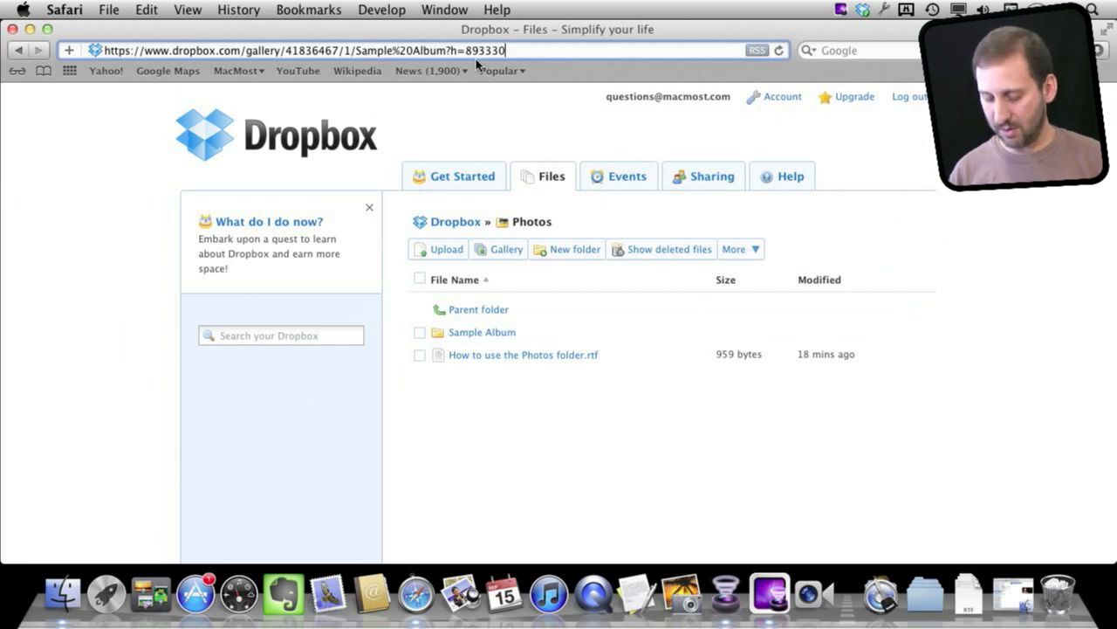
key("Return")
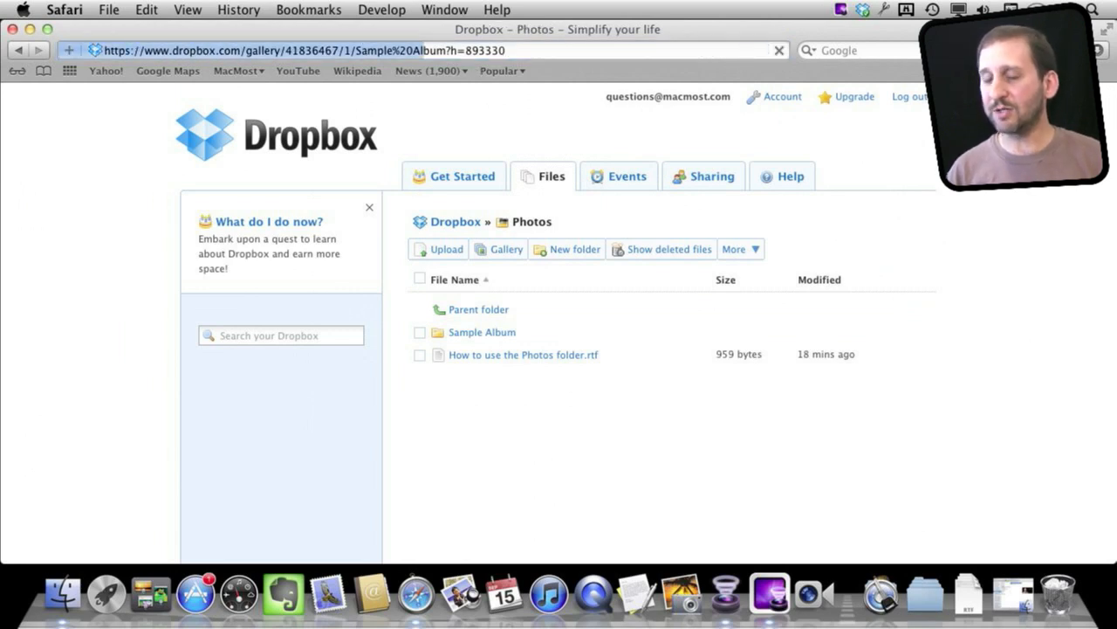